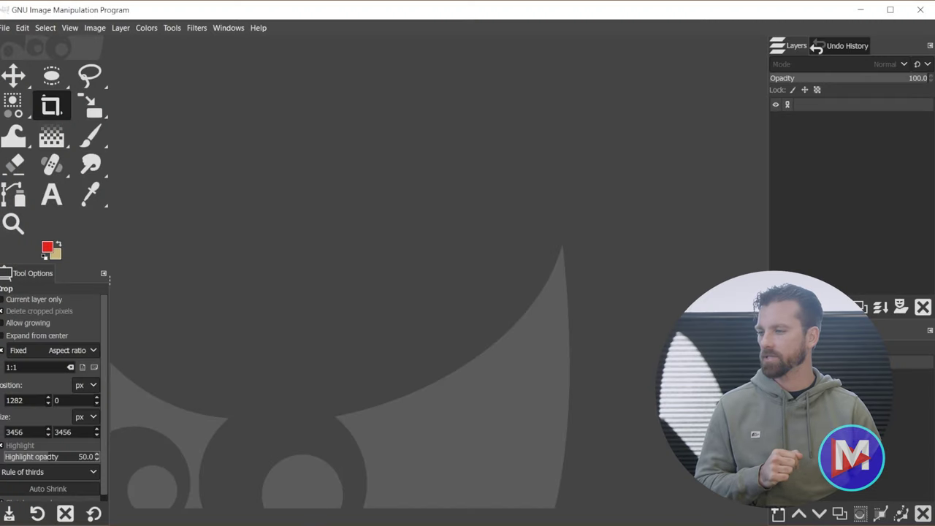
# Open pexels-marcelo-chagas-2598179 (1).jpg from Downloads in GIMP, keeping its embedded sRGB profile.
pyautogui.click(272, 479)
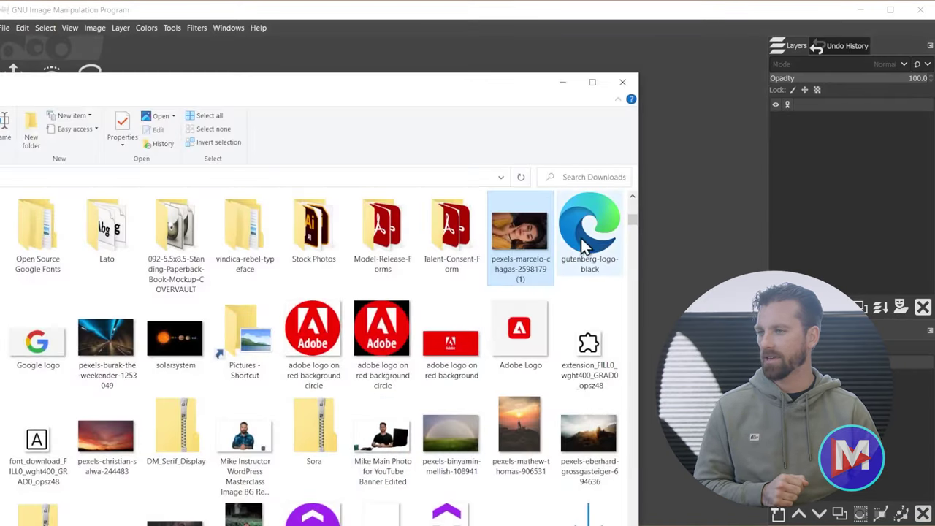
pyautogui.moveTo(516, 240); pyautogui.dragTo(710, 235)
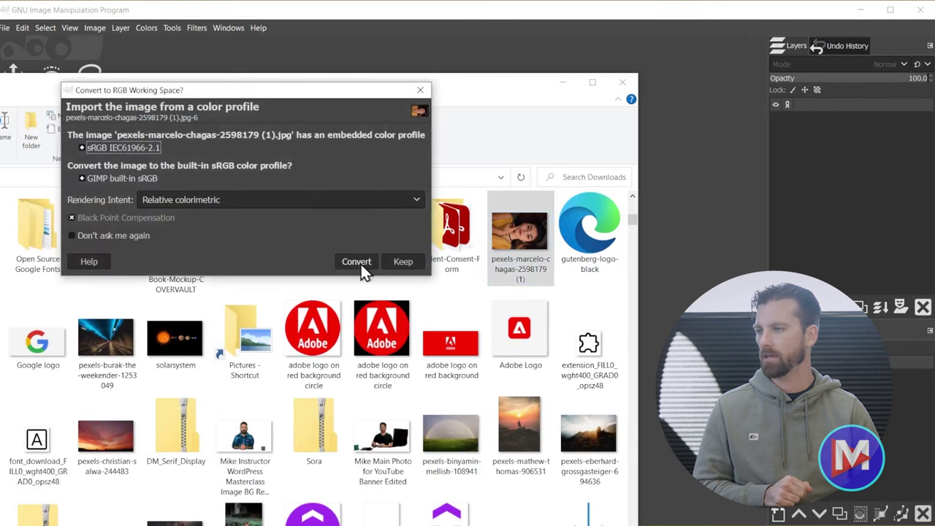
pyautogui.click(403, 262)
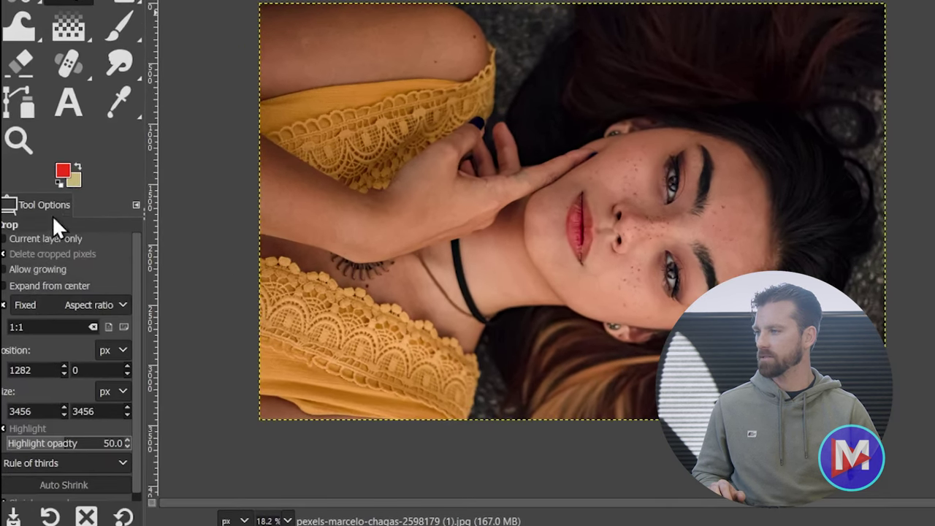
pyautogui.click(4, 306)
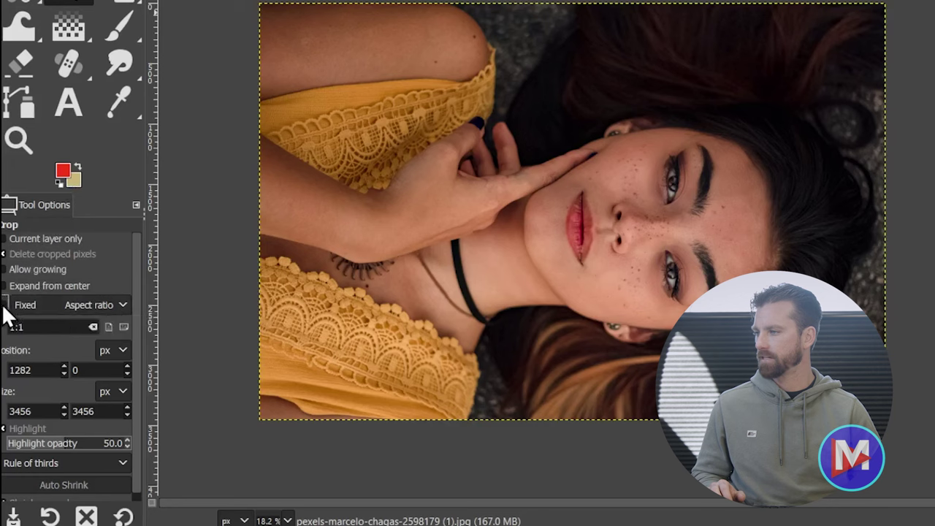
pyautogui.click(4, 305)
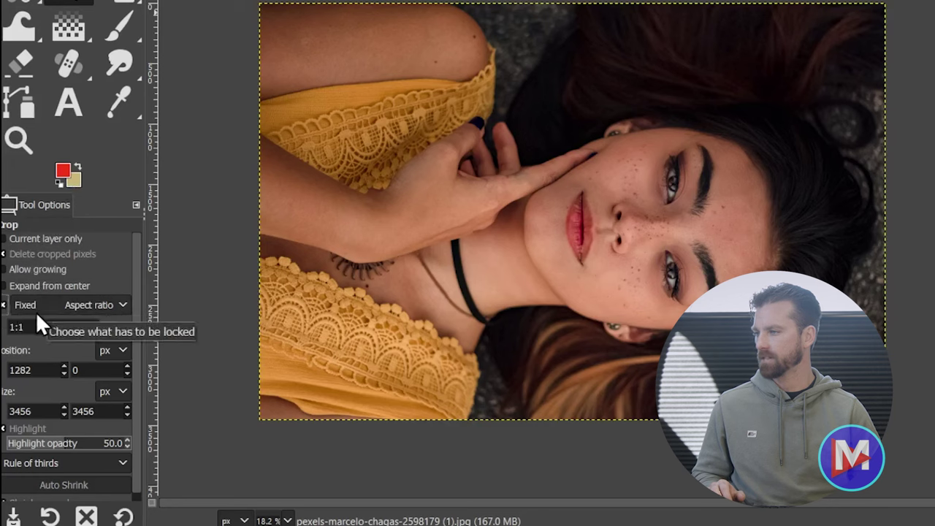
pyautogui.click(86, 305)
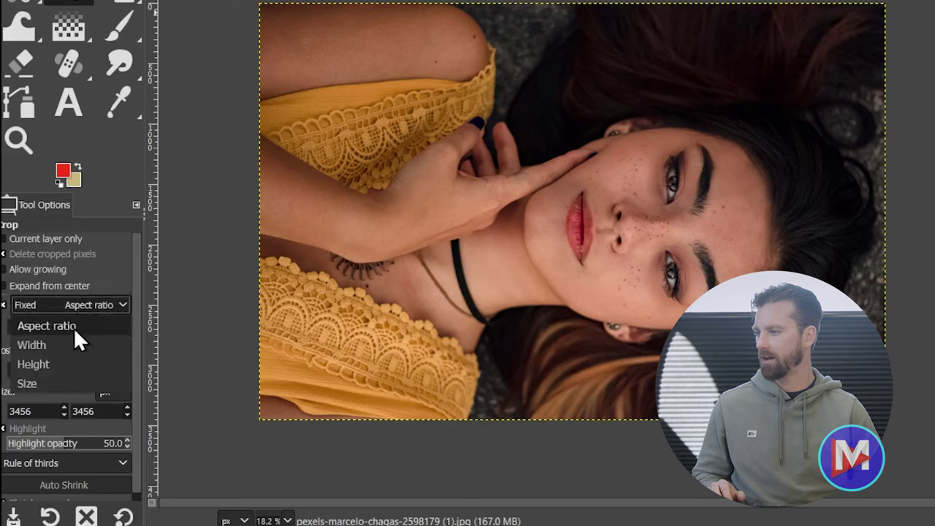
pyautogui.click(61, 327)
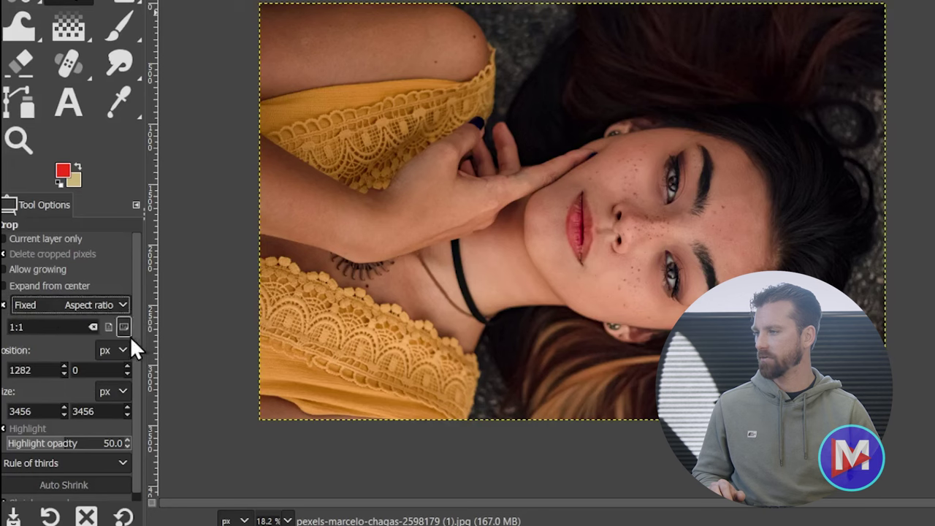
pyautogui.click(34, 327)
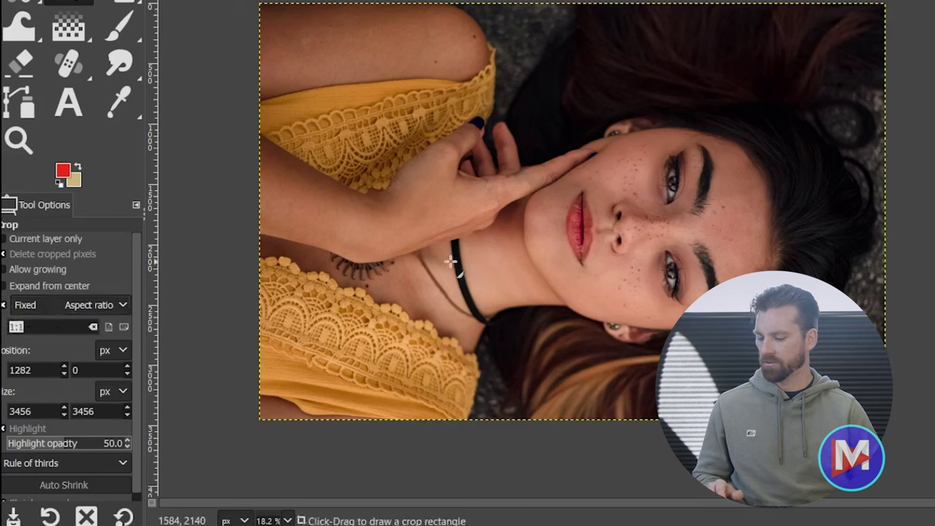
pyautogui.write('16')
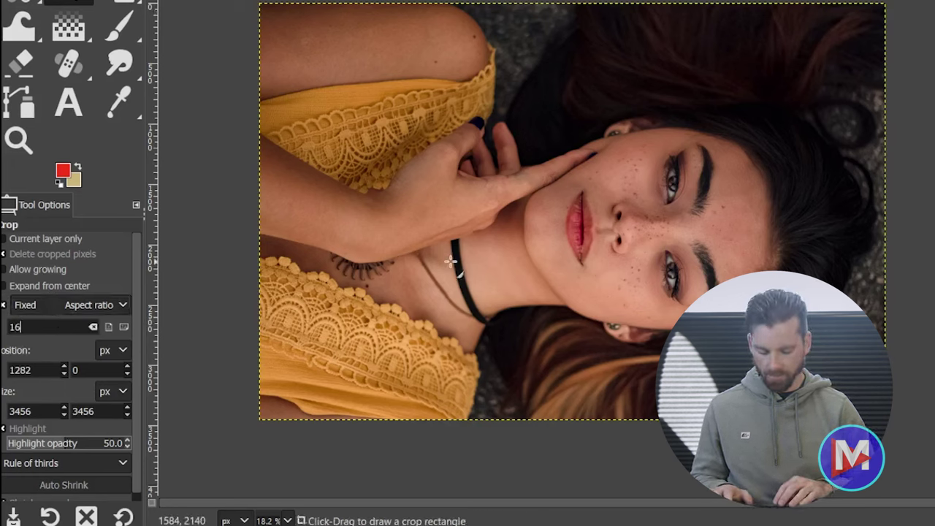
pyautogui.write(':9')
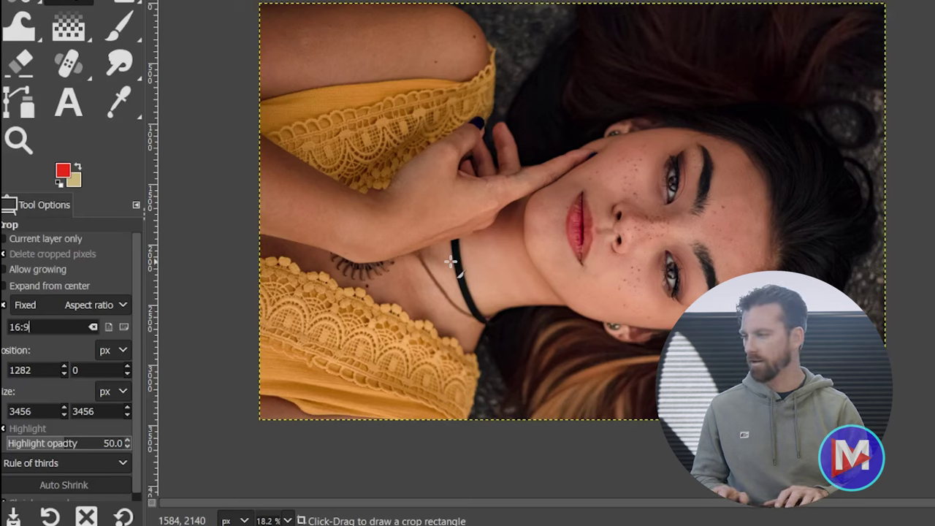
pyautogui.press('BackSpace')
pyautogui.press('BackSpace')
pyautogui.press('BackSpace')
pyautogui.press('BackSpace')
pyautogui.write('4:3')
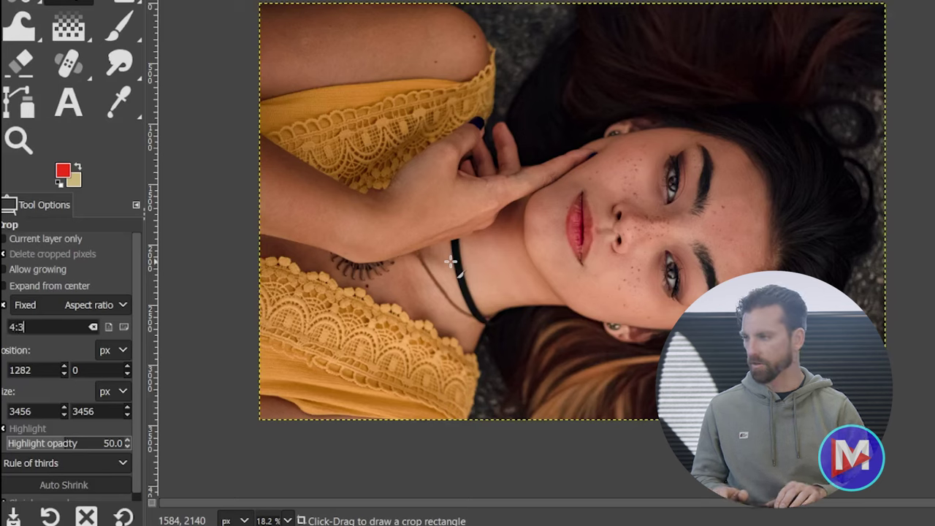
pyautogui.press('BackSpace')
pyautogui.press('BackSpace')
pyautogui.press('BackSpace')
pyautogui.write('1:1')
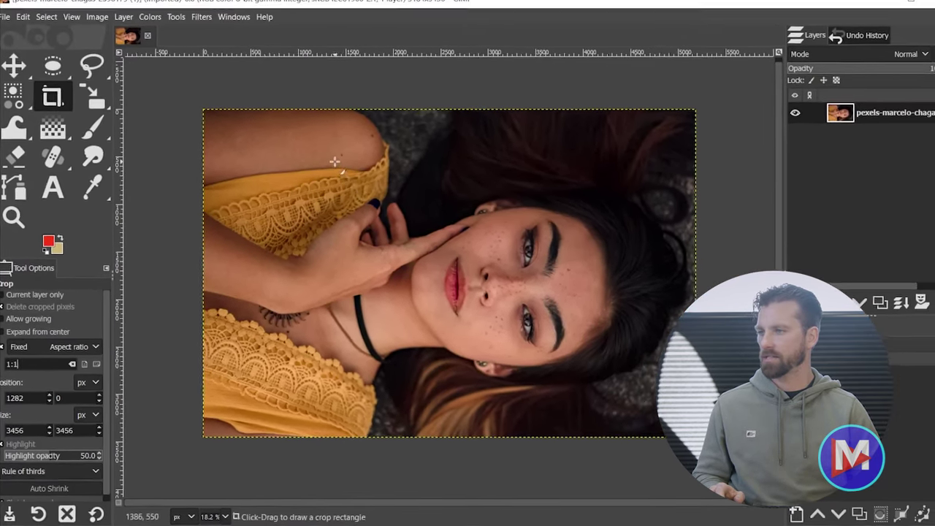
# Crop the photo to a full-height 3456×3456 square around the face, at horizontal offset 1007.
pyautogui.moveTo(361, 135); pyautogui.dragTo(665, 420)
pyautogui.moveTo(604, 428); pyautogui.dragTo(611, 437)
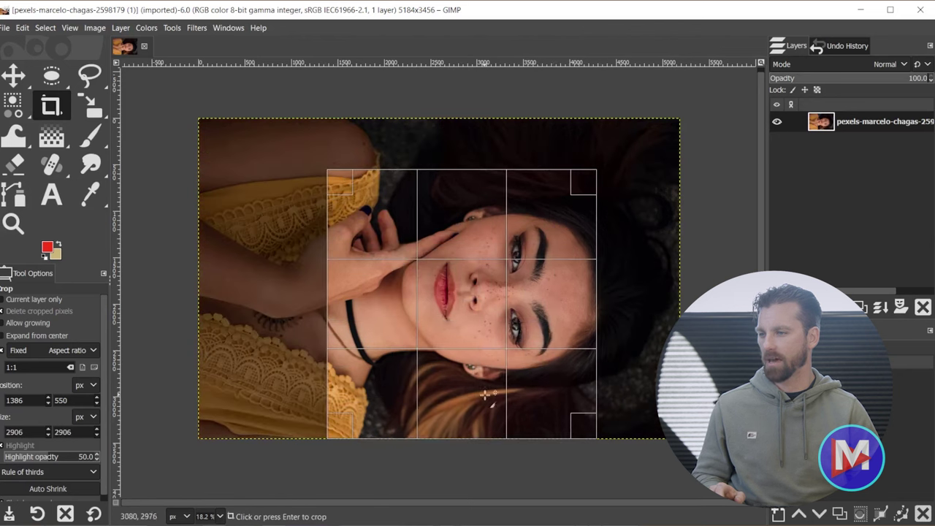
pyautogui.moveTo(581, 189); pyautogui.dragTo(665, 124)
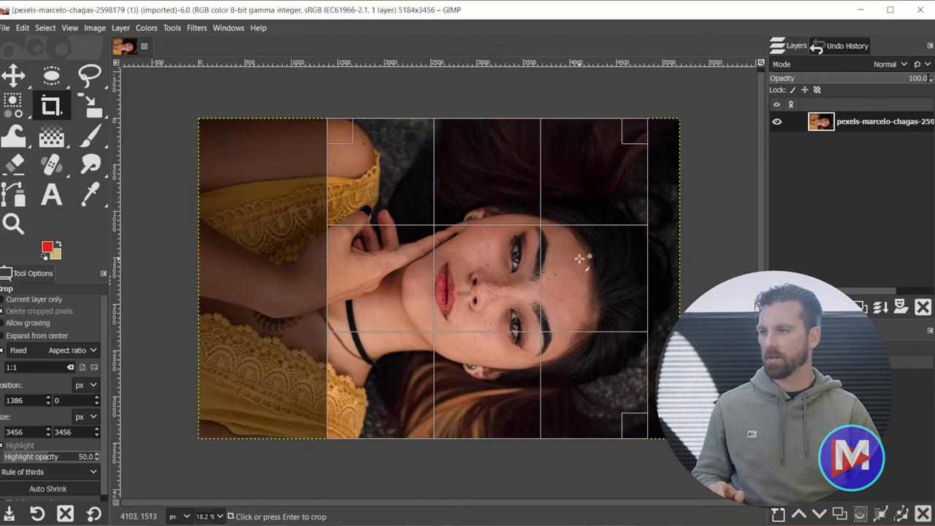
pyautogui.moveTo(580, 261); pyautogui.dragTo(544, 257)
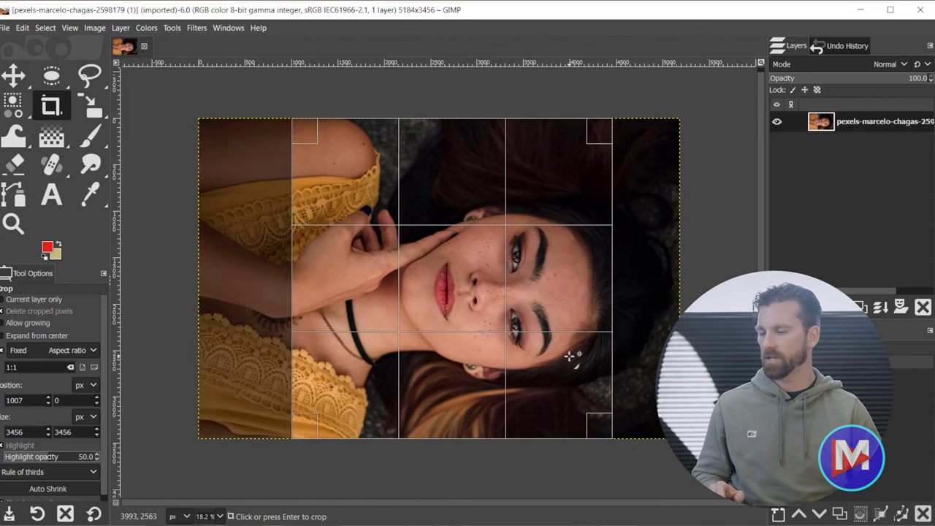
pyautogui.click(555, 250)
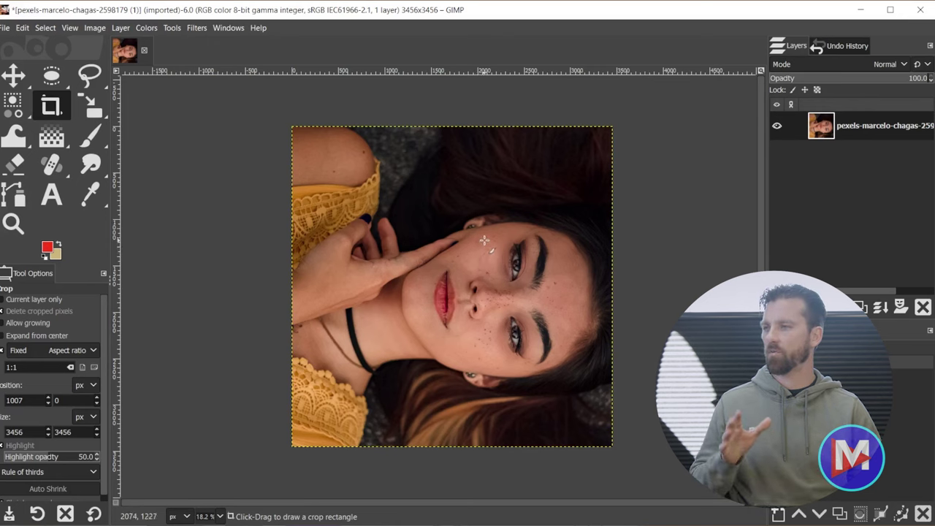
# In Image > Scale Image, enter a width of 1200 px so the height follows to 1200.
pyautogui.click(93, 27)
pyautogui.click(128, 194)
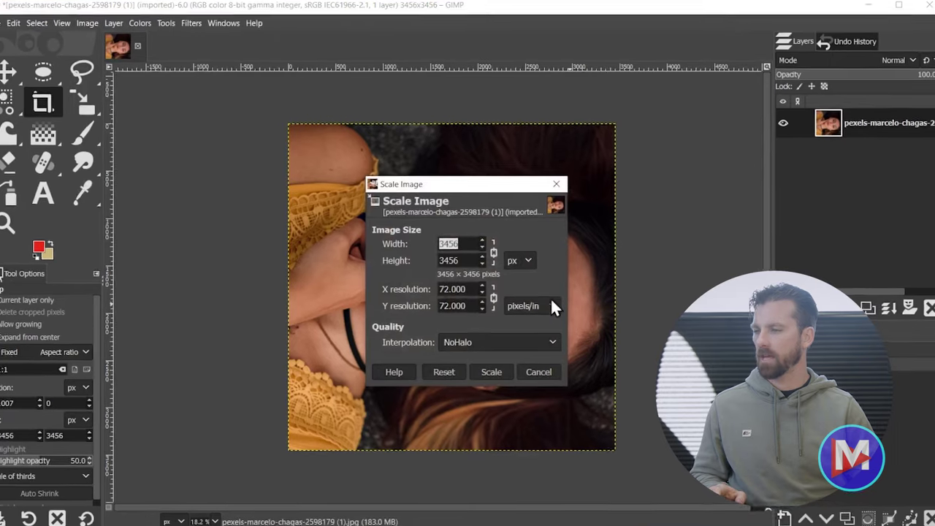
pyautogui.write('1200')
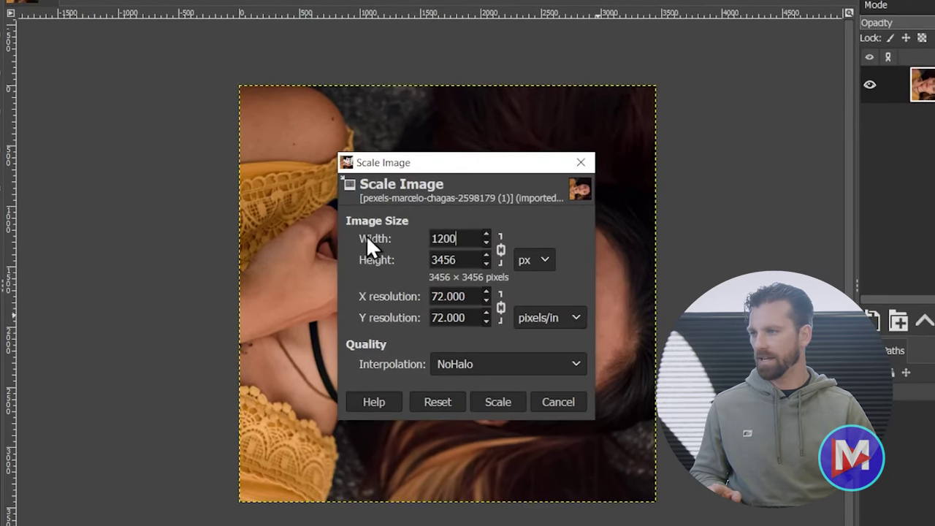
pyautogui.press('Tab')
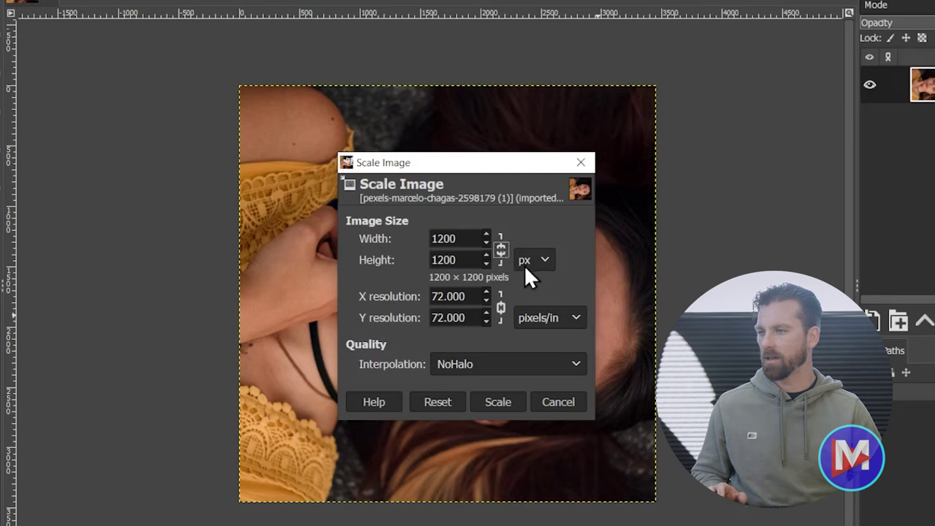
# Set height back to 1200 with width and height linked, keep NoHalo interpolation, and scale to 1200×1200 px.
pyautogui.moveTo(470, 260); pyautogui.dragTo(415, 255)
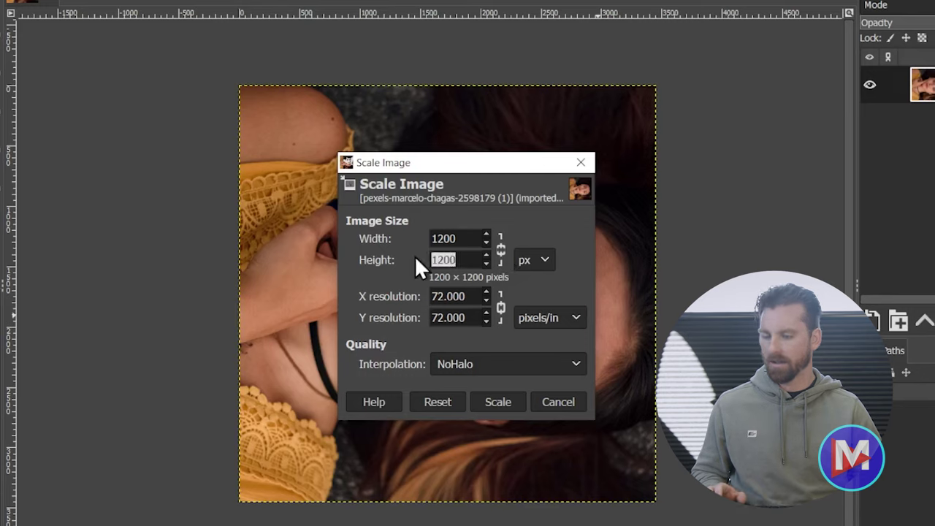
pyautogui.write('600')
pyautogui.click(464, 238)
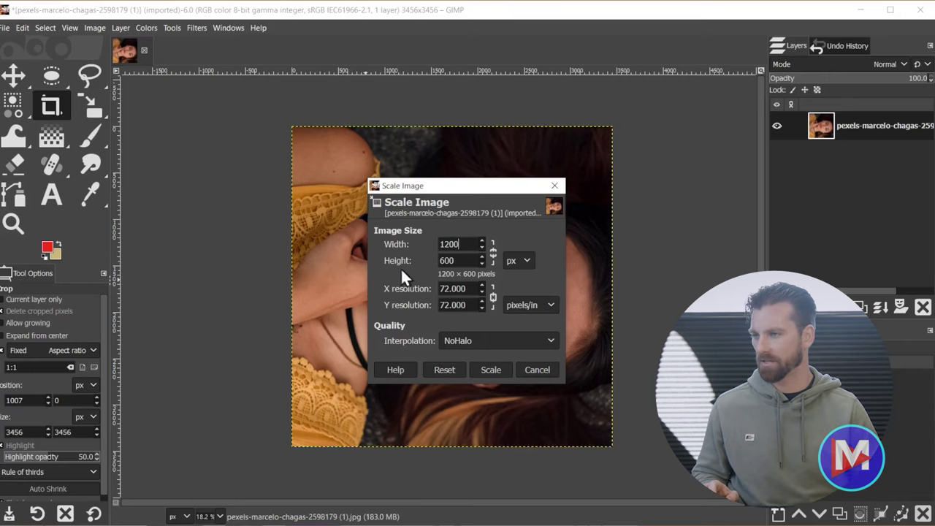
pyautogui.doubleClick(467, 258)
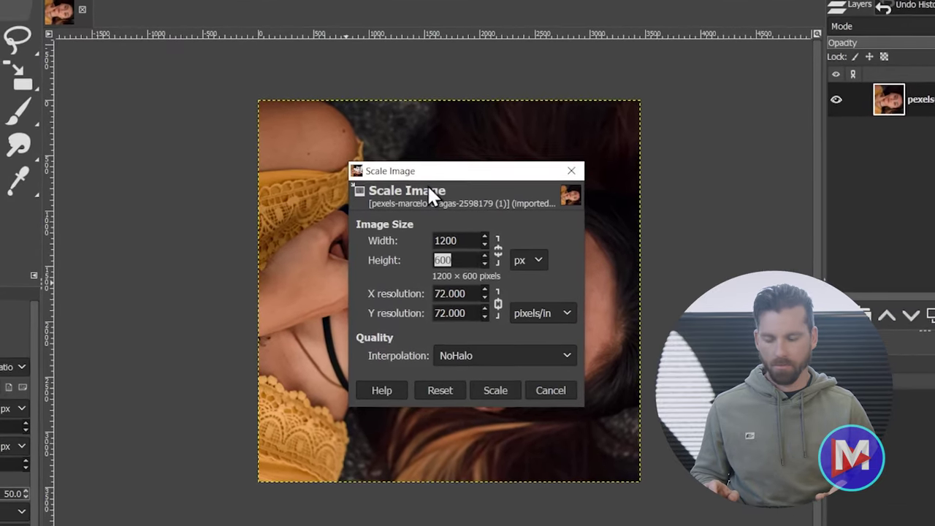
pyautogui.write('1200')
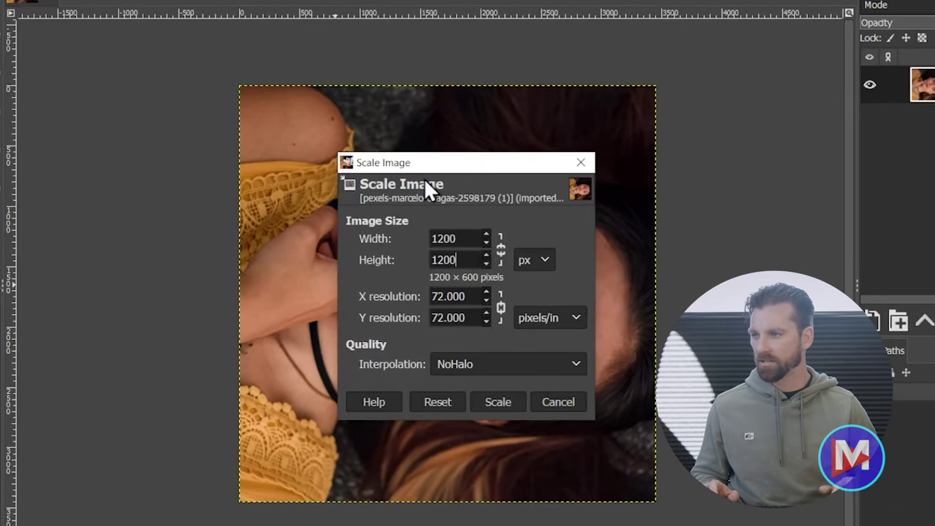
pyautogui.click(500, 250)
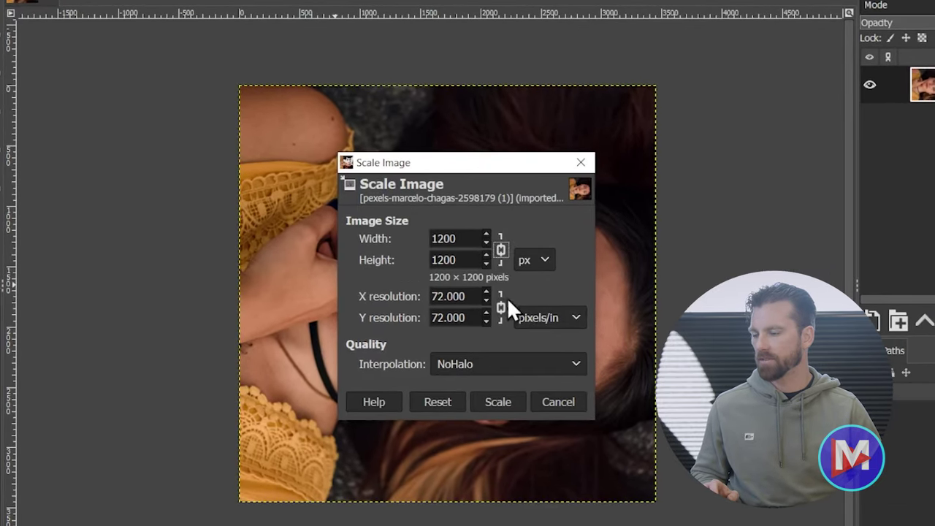
pyautogui.press('Tab')
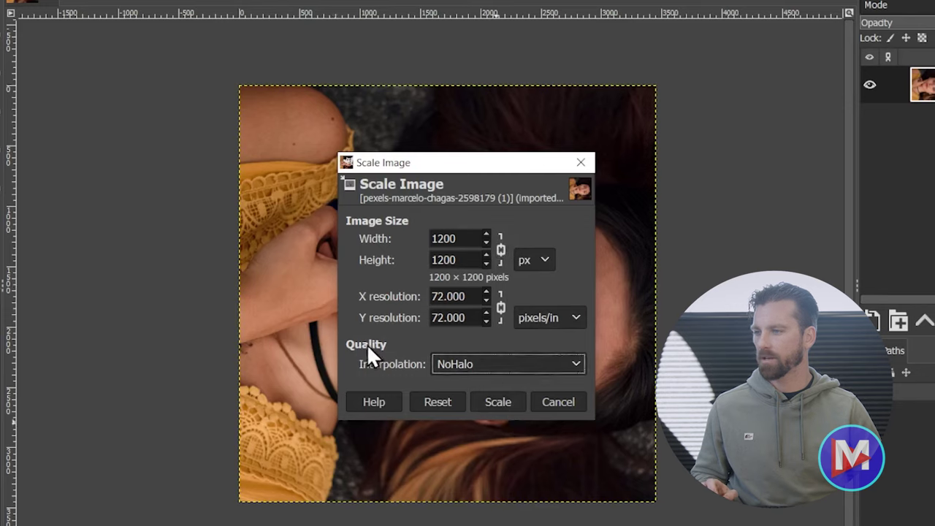
pyautogui.click(502, 362)
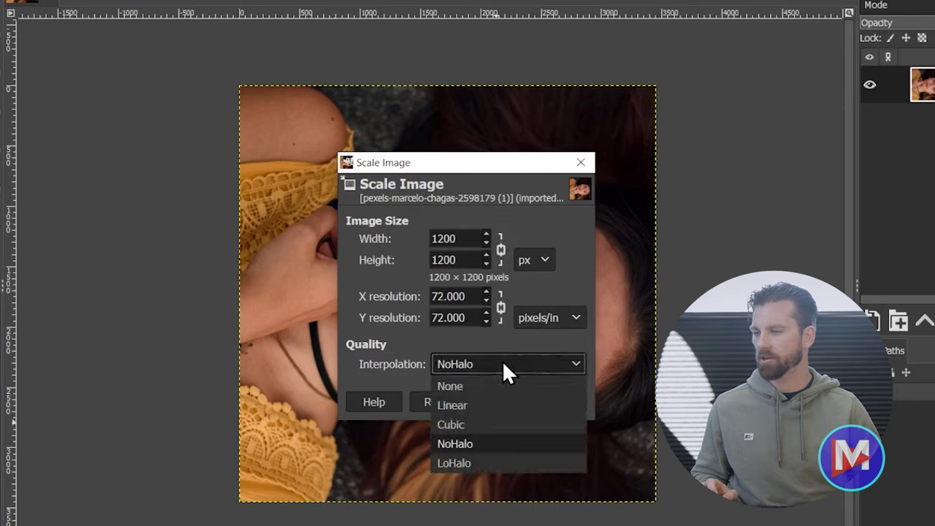
pyautogui.click(505, 444)
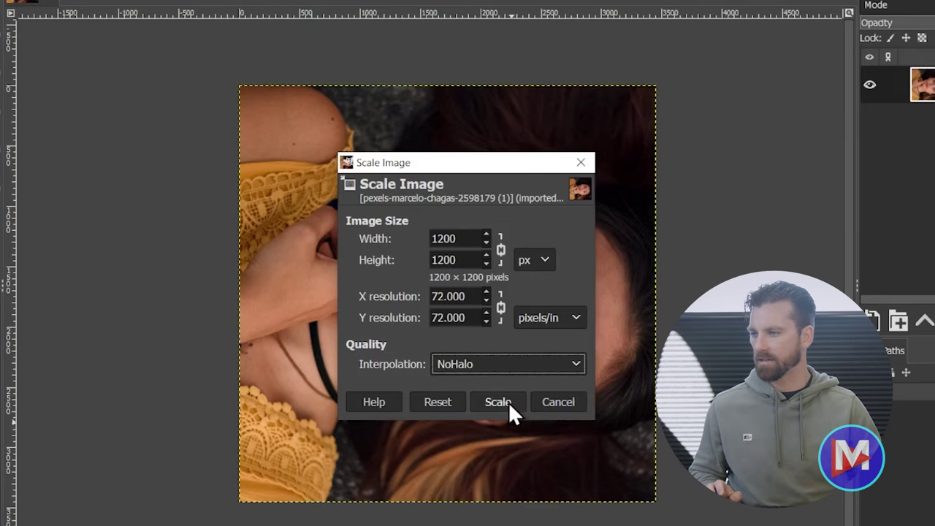
pyautogui.click(498, 402)
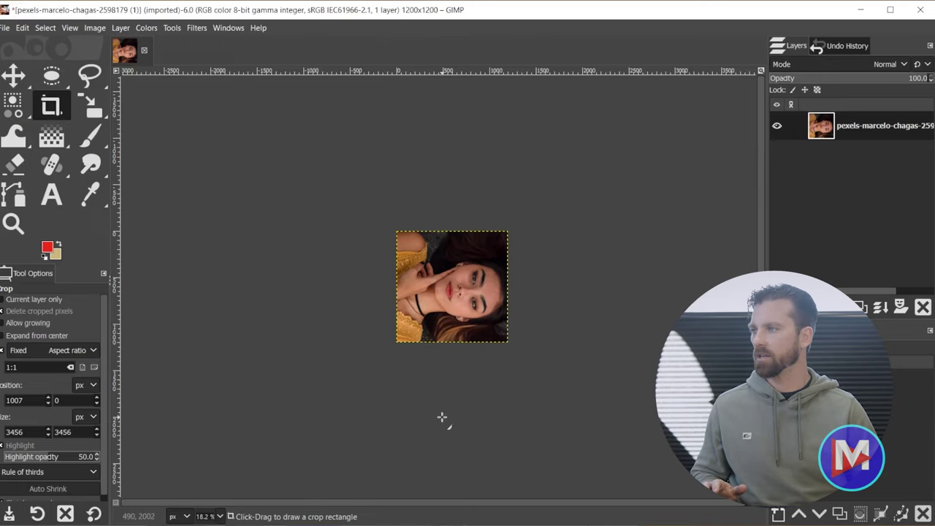
# Start Export As and name the file 'model in yellow shirt compressed.webp' in WordPress Tutorials Assets.
pyautogui.click(6, 28)
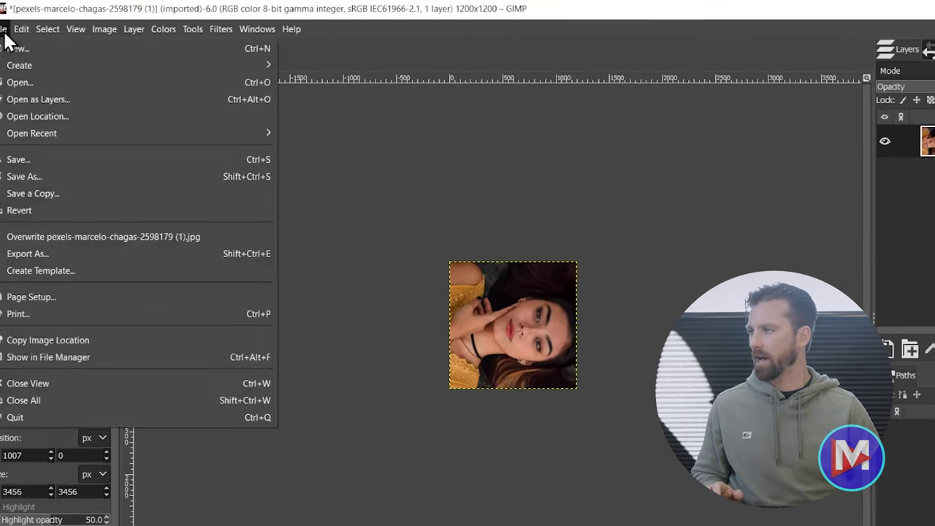
pyautogui.click(42, 264)
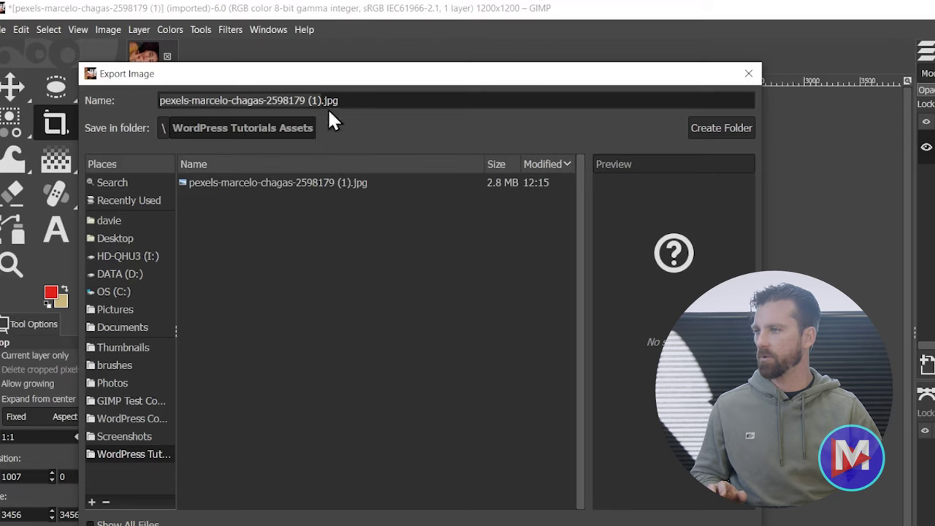
pyautogui.moveTo(342, 100); pyautogui.dragTo(142, 87)
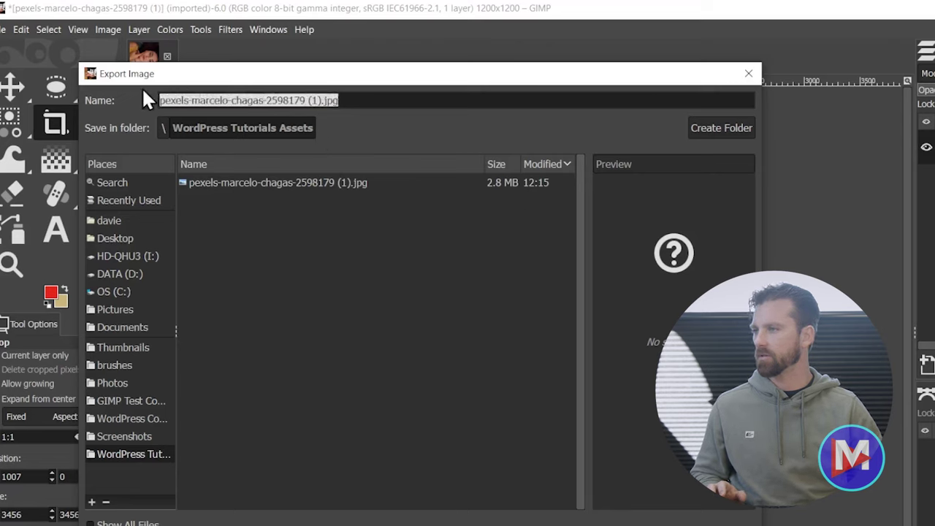
pyautogui.write('model in yellow shirt compressed')
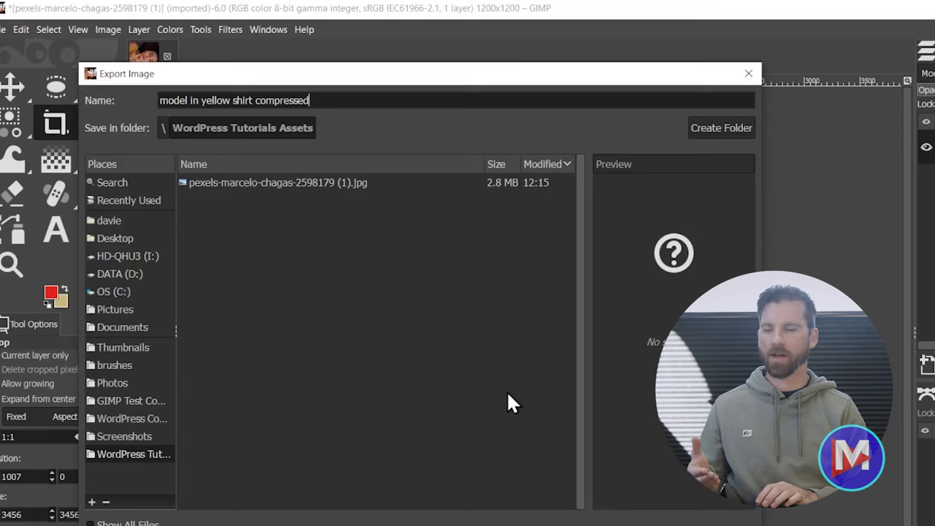
pyautogui.write('.we')
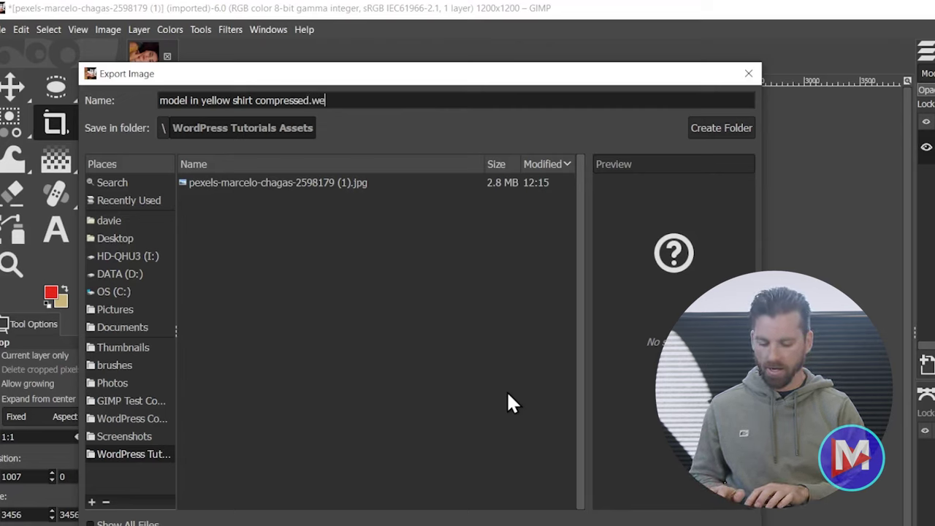
pyautogui.write('bp')
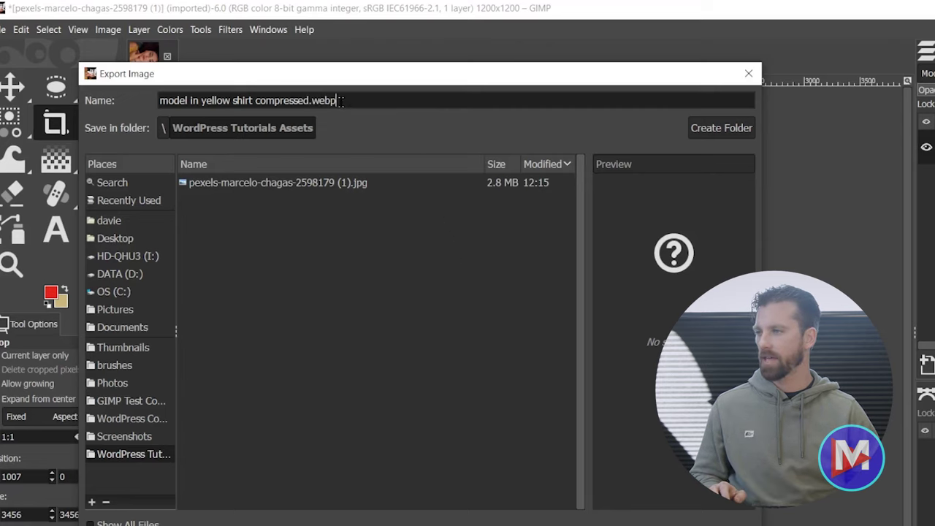
pyautogui.moveTo(340, 100); pyautogui.dragTo(310, 100)
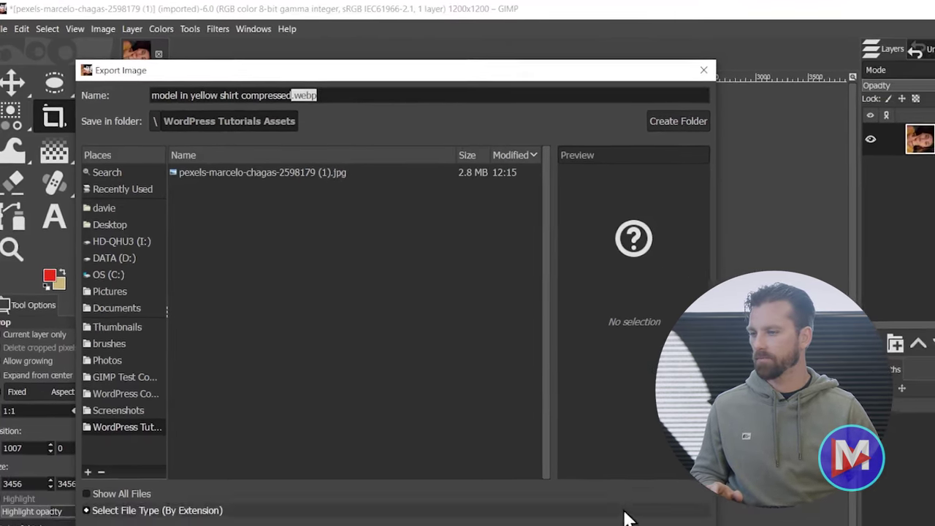
# Export the image as WebP with the image quality set to 85.
pyautogui.click(568, 486)
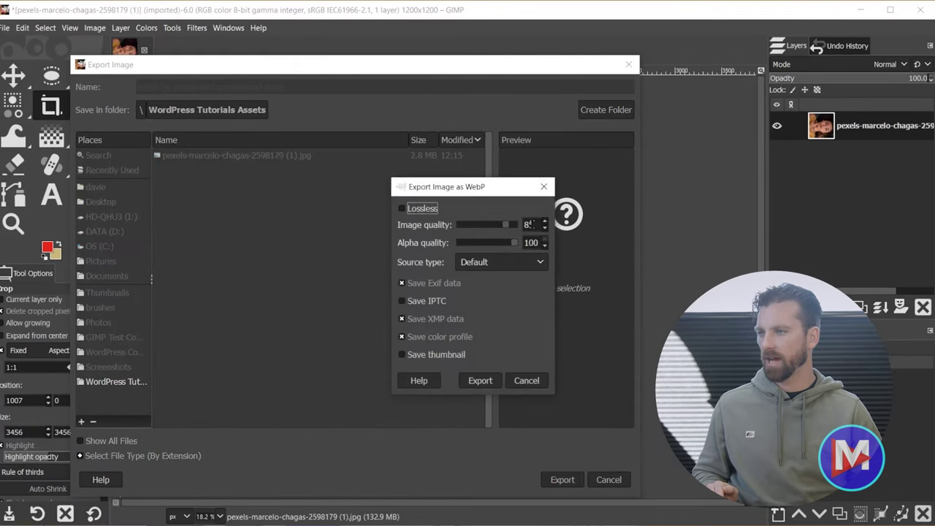
pyautogui.click(544, 223)
pyautogui.click(544, 222)
pyautogui.click(544, 223)
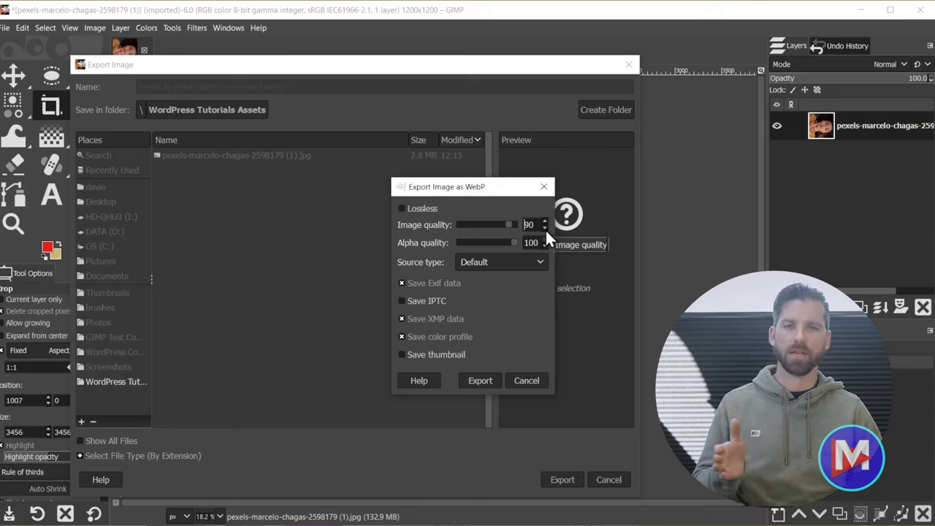
pyautogui.click(545, 227)
pyautogui.click(545, 227)
pyautogui.click(545, 227)
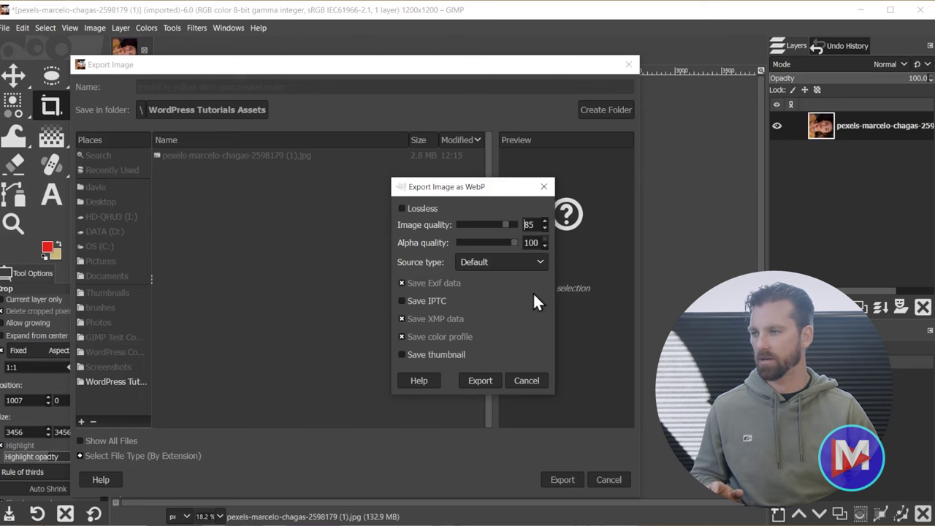
pyautogui.click(491, 380)
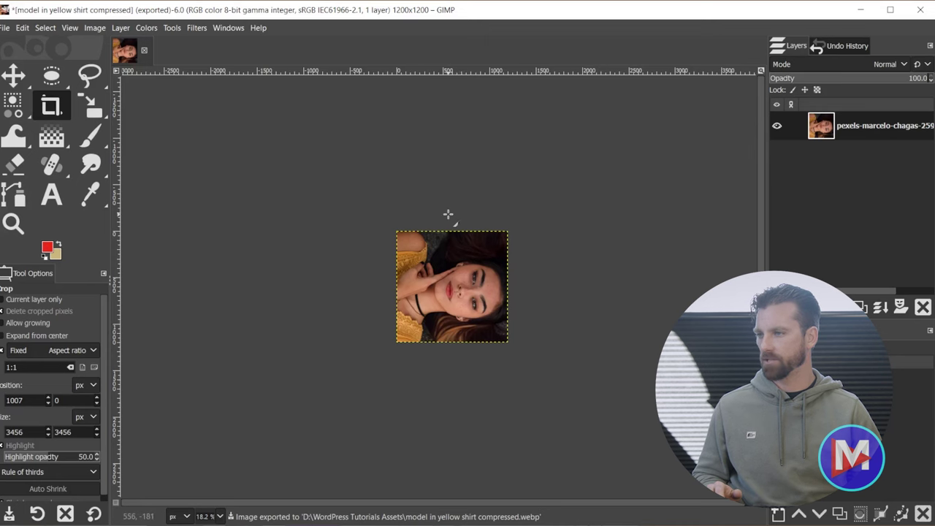
pyautogui.click(6, 29)
pyautogui.click(48, 223)
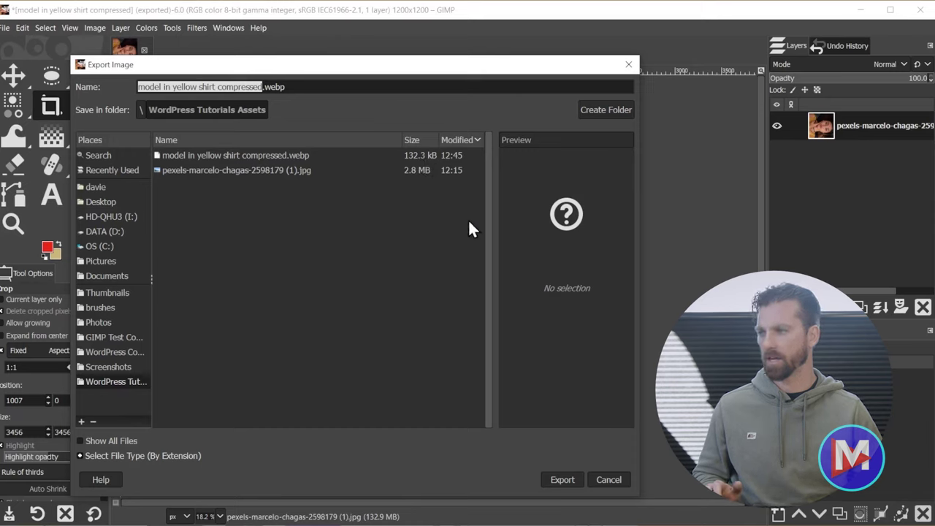
pyautogui.click(632, 71)
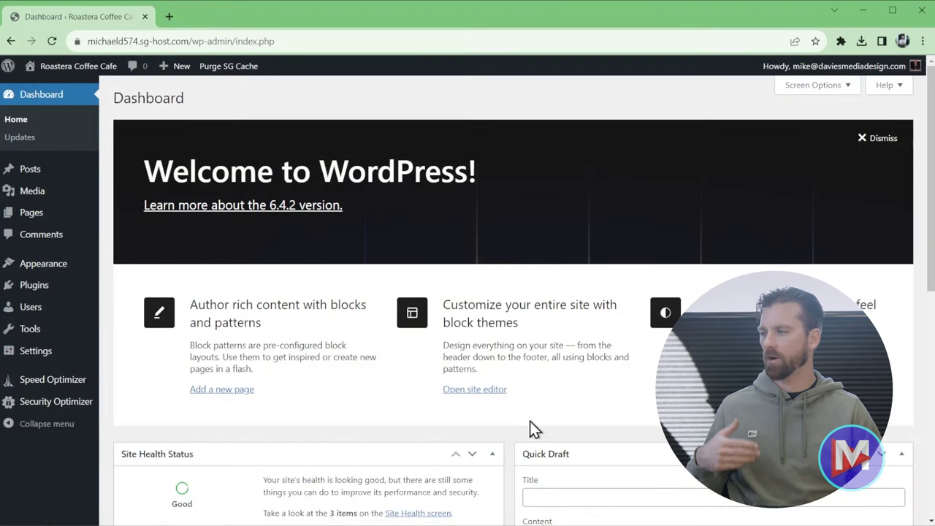
# Open the WordPress Media Library via Media in the admin sidebar.
pyautogui.moveTo(22, 190)
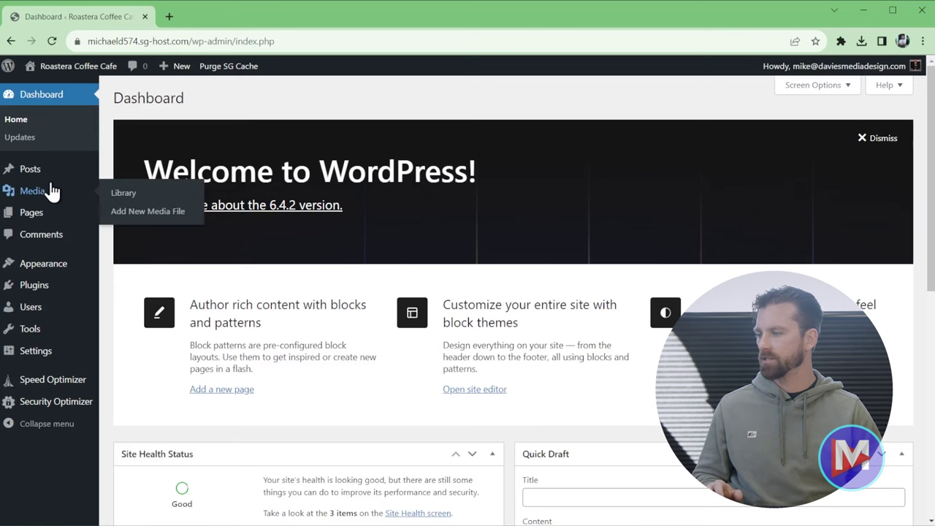
pyautogui.click(42, 196)
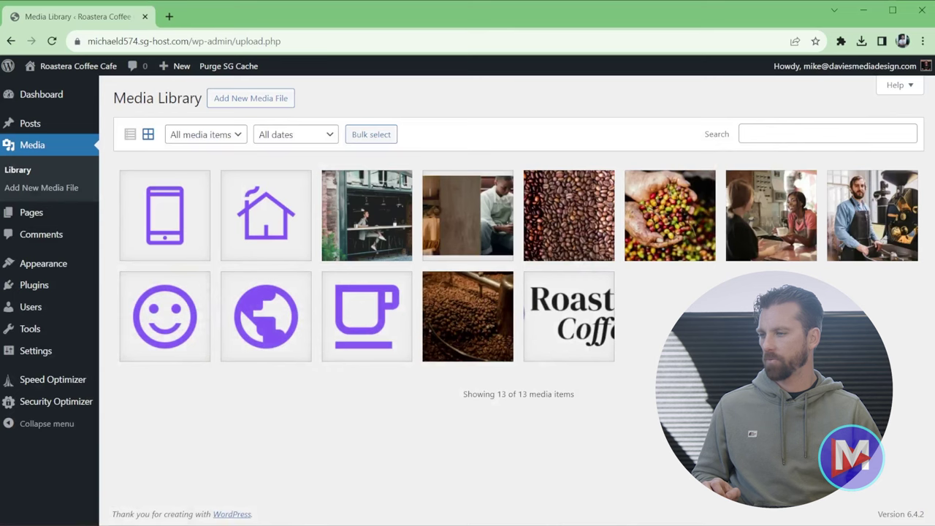
pyautogui.hotkey('alt', 'Tab')
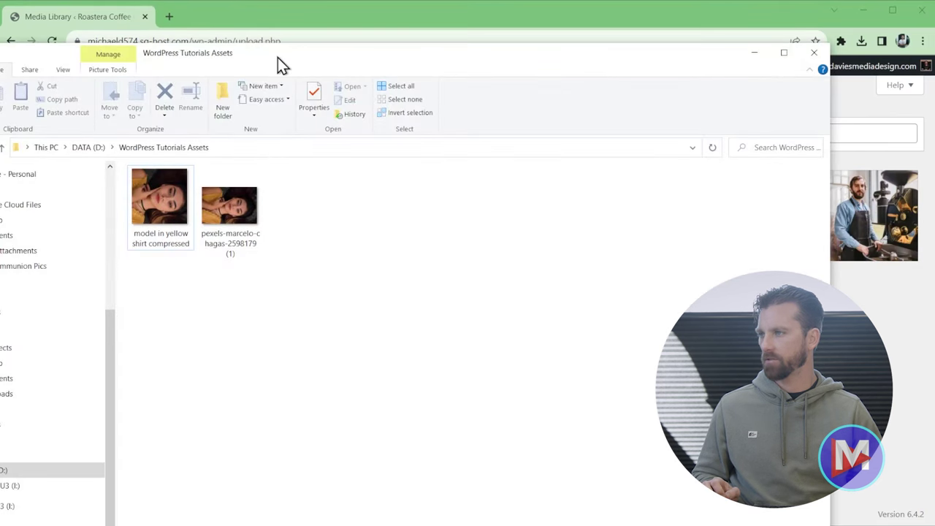
# Drag model in yellow shirt compressed.webp from File Explorer into the Media Library and open its details.
pyautogui.moveTo(277, 57); pyautogui.dragTo(223, 71)
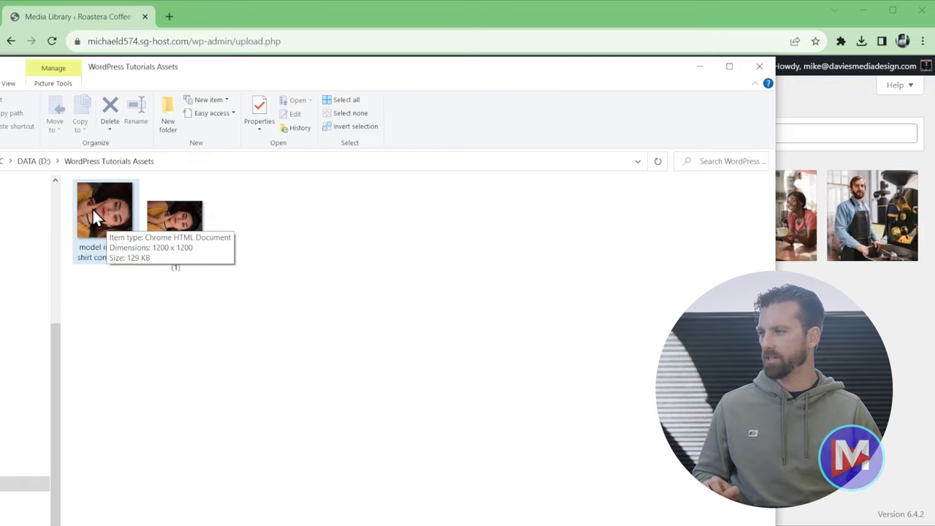
pyautogui.moveTo(105, 197); pyautogui.dragTo(877, 349)
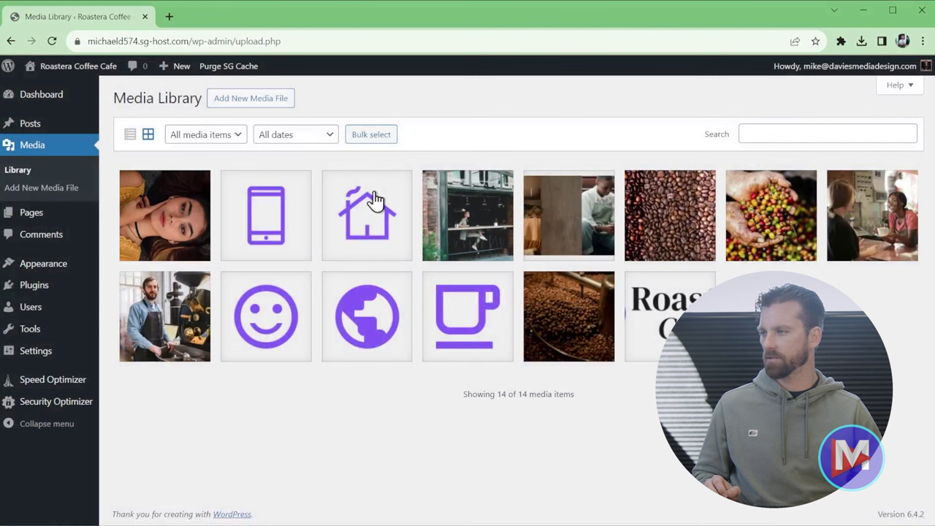
pyautogui.click(181, 243)
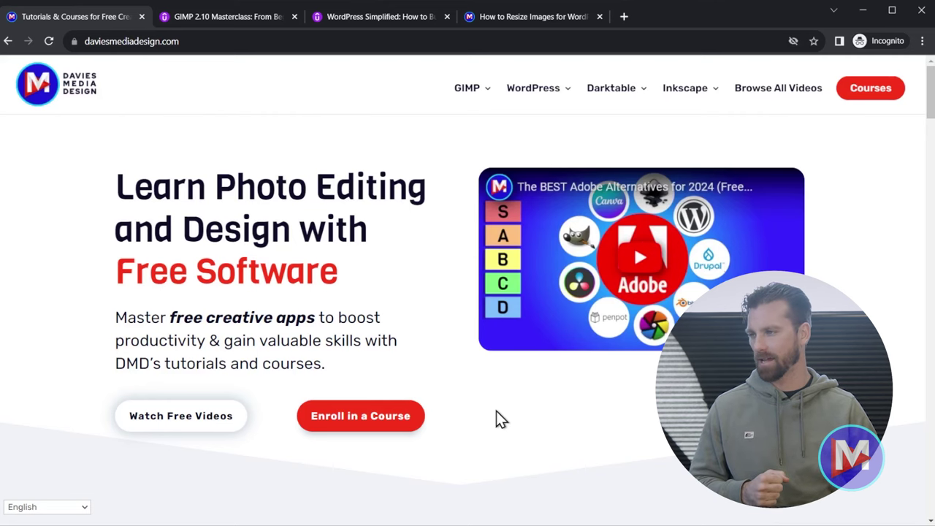
# Switch Chrome to the 'How to Resize Images for WordPress in GIMP' article tab and scroll down through it.
pyautogui.hotkey('ctrl', 'Tab')
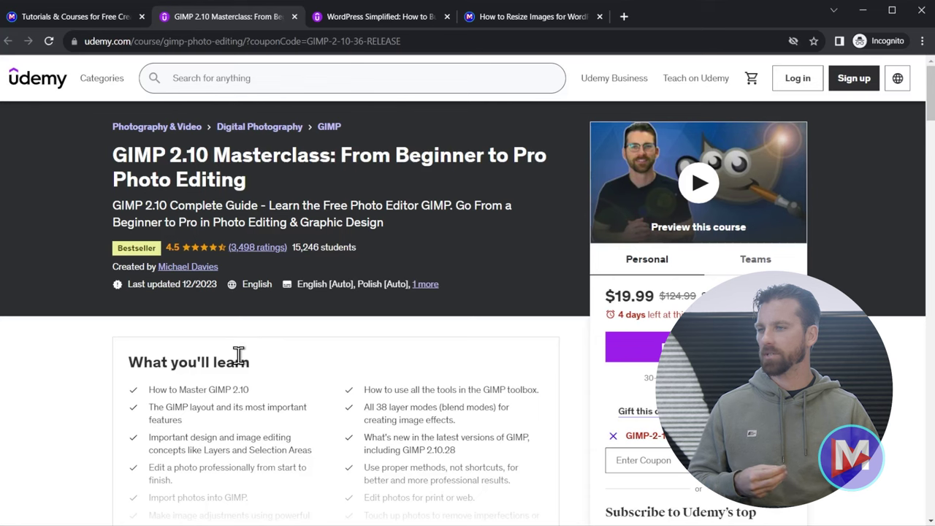
pyautogui.hotkey('ctrl', 'Tab')
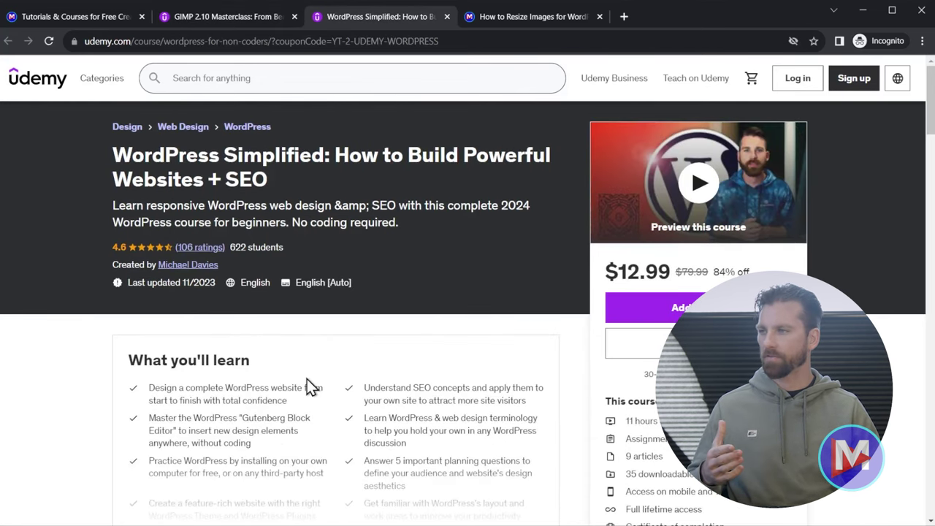
pyautogui.hotkey('ctrl', 'Tab')
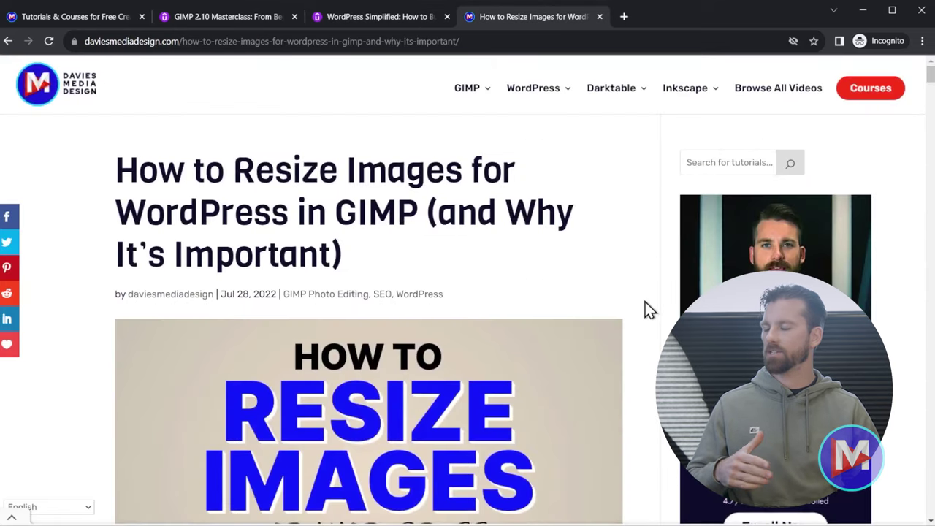
pyautogui.scroll(-5, 650, 311)
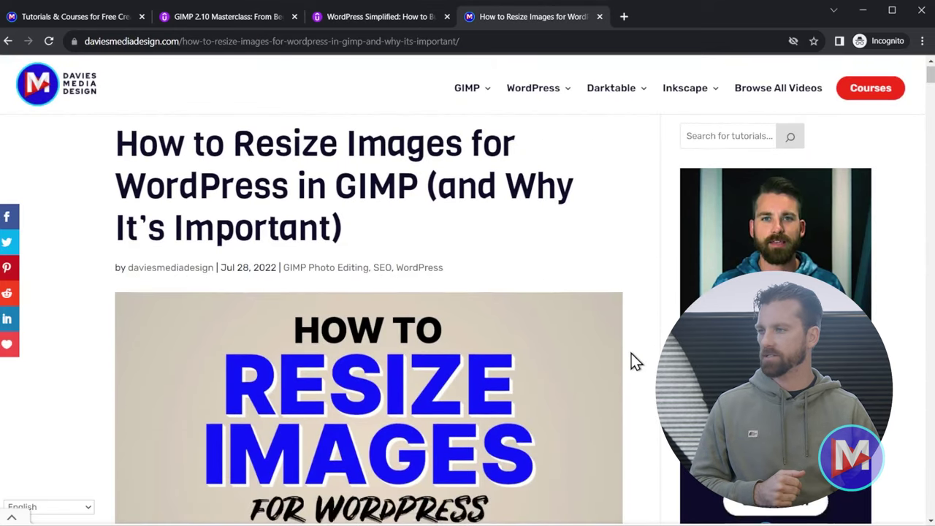
pyautogui.scroll(-10, 642, 348)
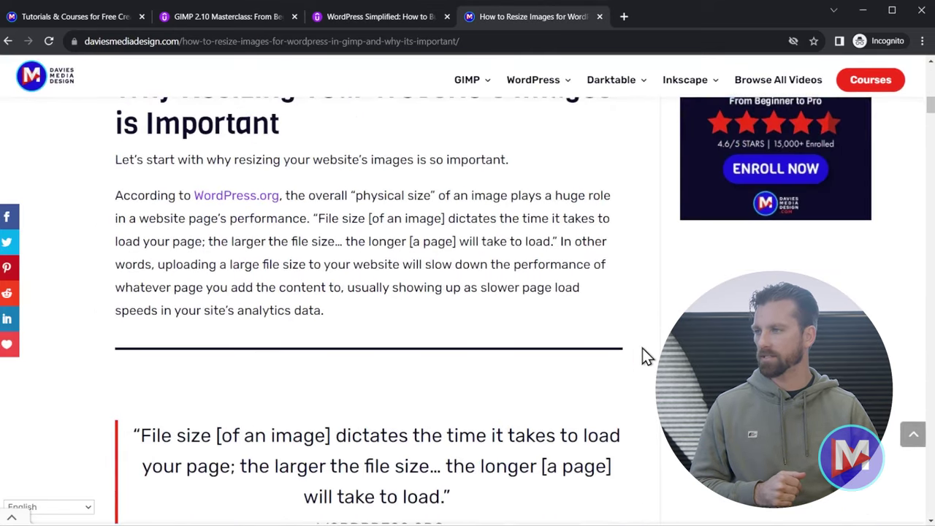
pyautogui.scroll(-15, 646, 346)
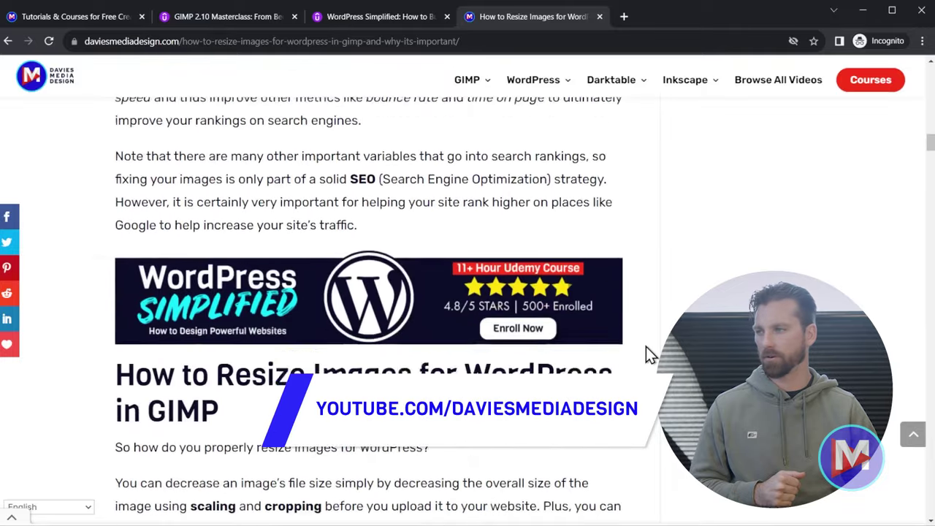